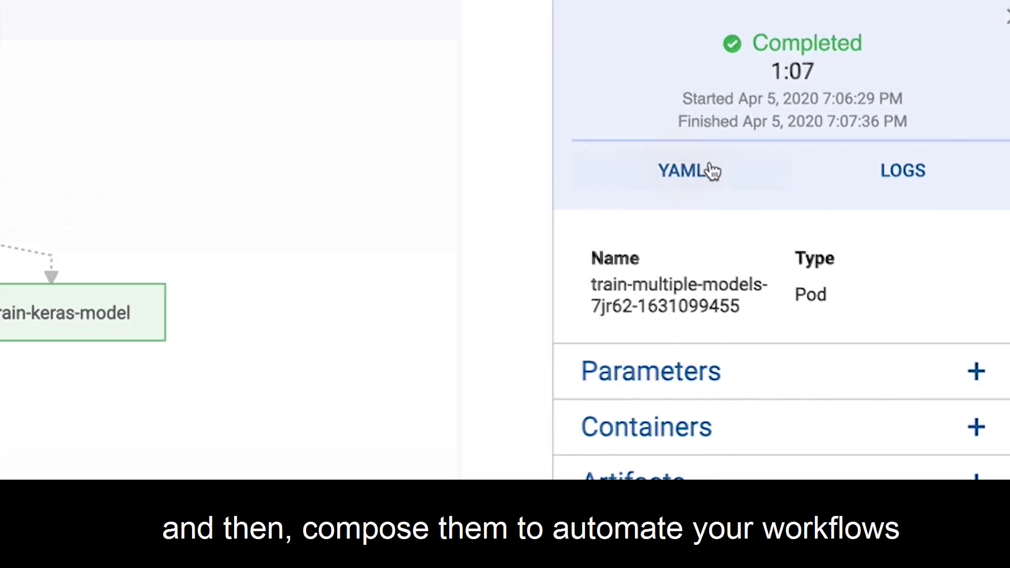
View the training step's YAML definition on the finished train-multiple-models-7jr62 run.
{"action": "left_click", "coordinate": [836, 291]}
{"action": "scroll", "coordinate": [505, 240], "scroll_direction": "down", "scroll_amount": 6}
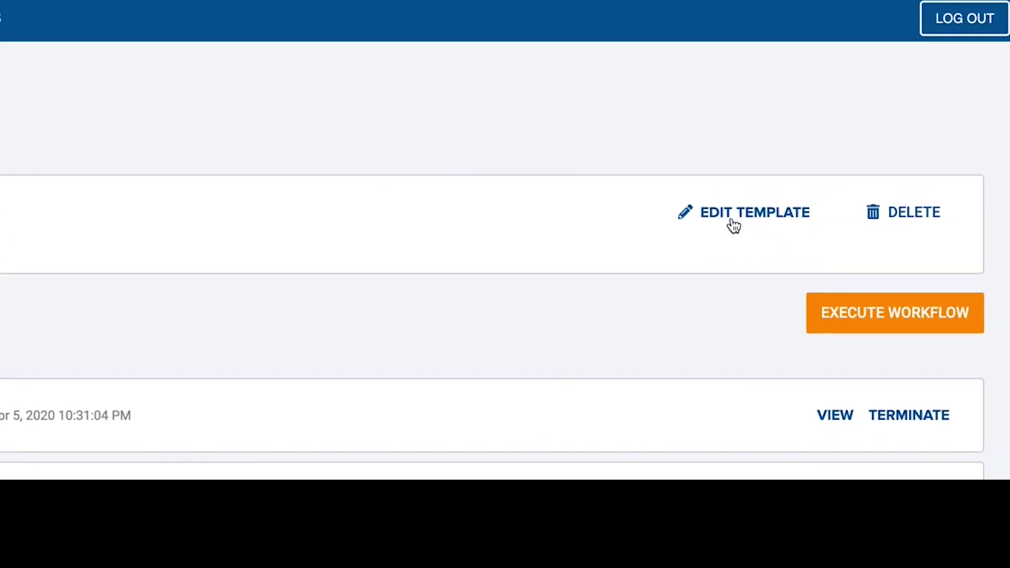
Scroll through and save the Train Multiple Models template YAML, then open the train-multiple-models-4vdxk run.
{"action": "left_click", "coordinate": [828, 140]}
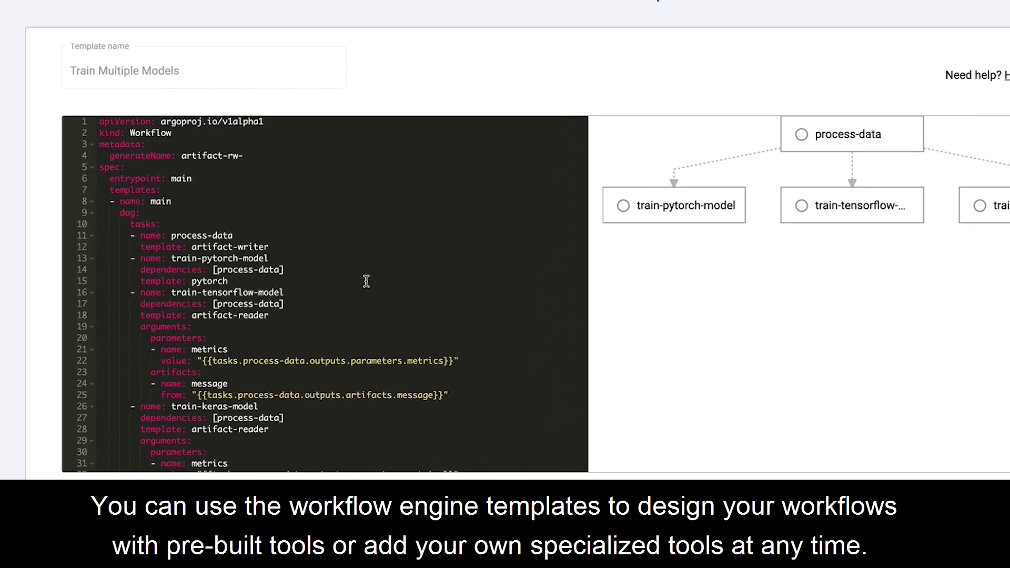
{"action": "scroll", "coordinate": [311, 303], "scroll_direction": "down", "scroll_amount": 5}
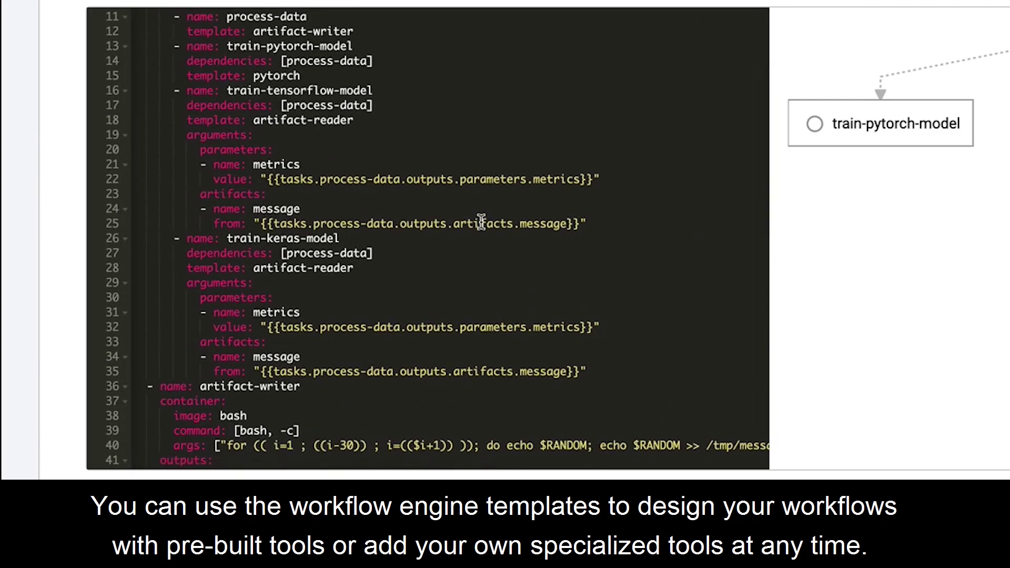
{"action": "scroll", "coordinate": [481, 221], "scroll_direction": "down", "scroll_amount": 3}
{"action": "scroll", "coordinate": [482, 221], "scroll_direction": "down", "scroll_amount": 2}
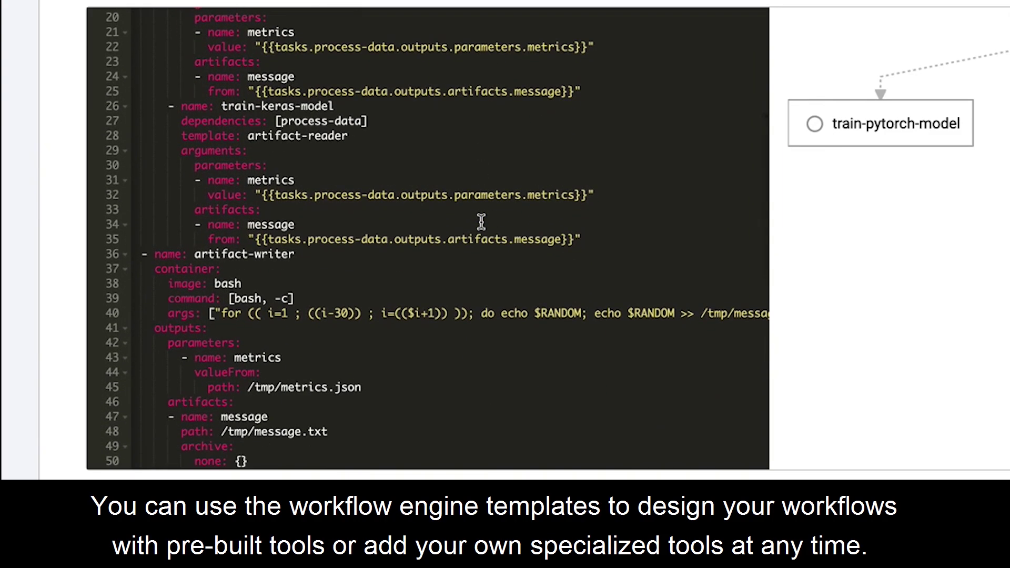
{"action": "scroll", "coordinate": [482, 221], "scroll_direction": "down", "scroll_amount": 8}
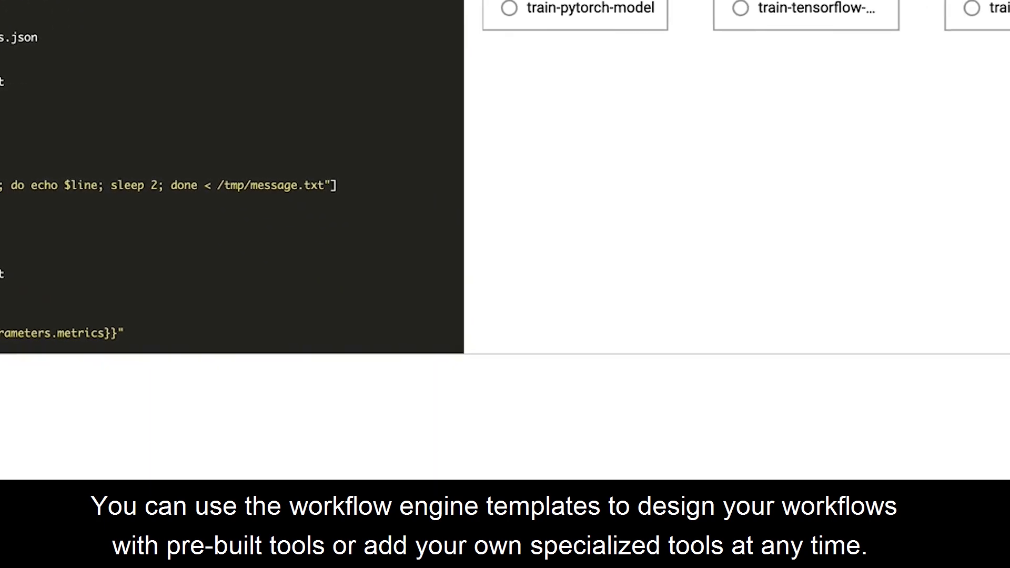
{"action": "left_click", "coordinate": [871, 427]}
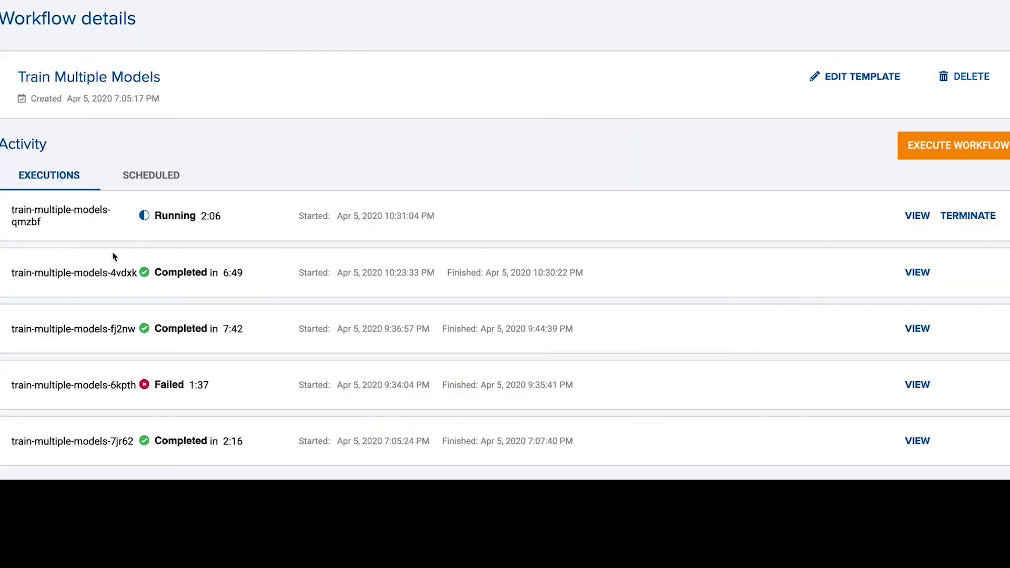
{"action": "left_click", "coordinate": [100, 274]}
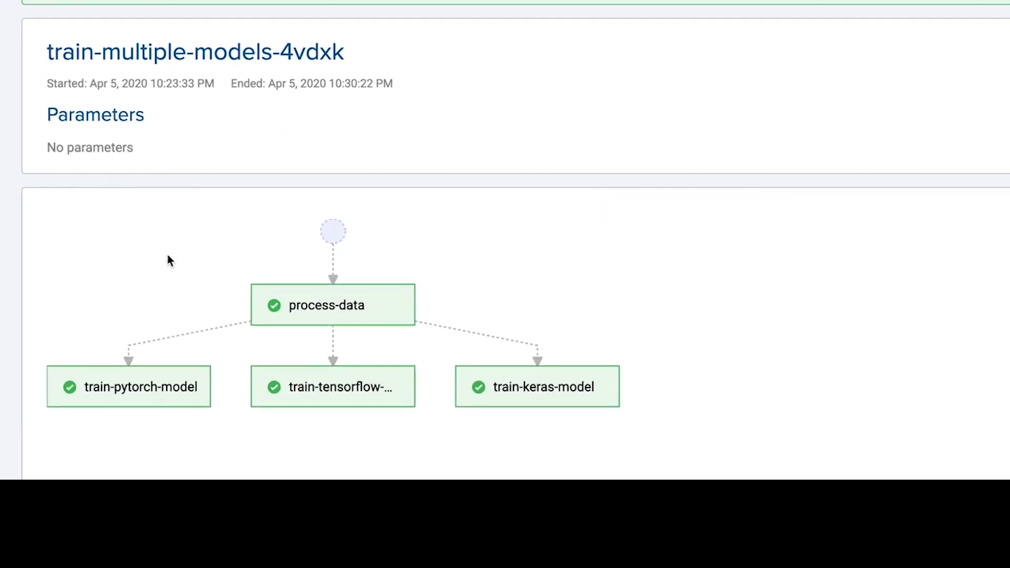
Check the train-pytorch-model step's artifacts and output folder, then return to the executions list.
{"action": "left_click", "coordinate": [200, 389]}
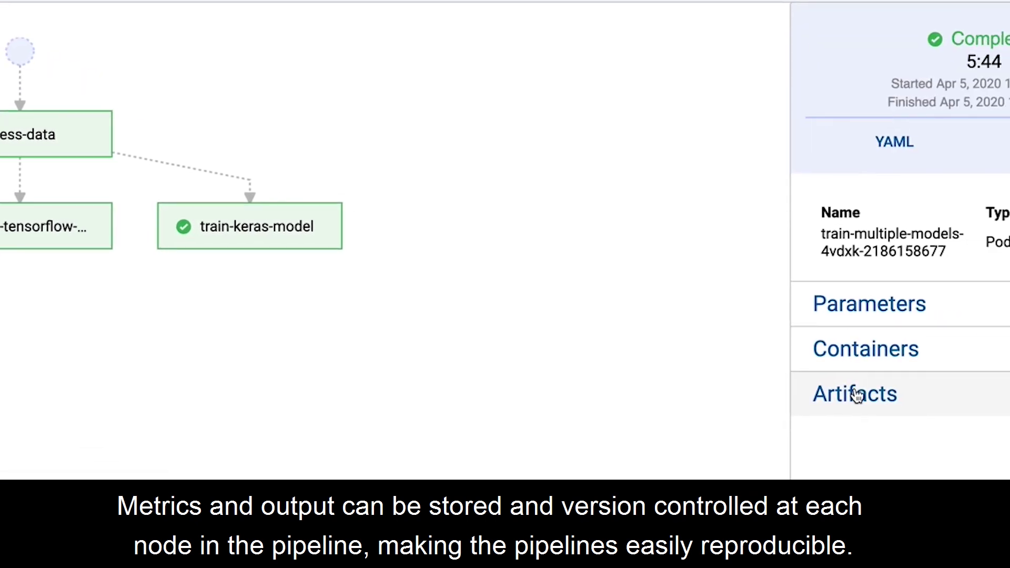
{"action": "left_click", "coordinate": [852, 396]}
{"action": "scroll", "coordinate": [853, 397], "scroll_direction": "down", "scroll_amount": 3}
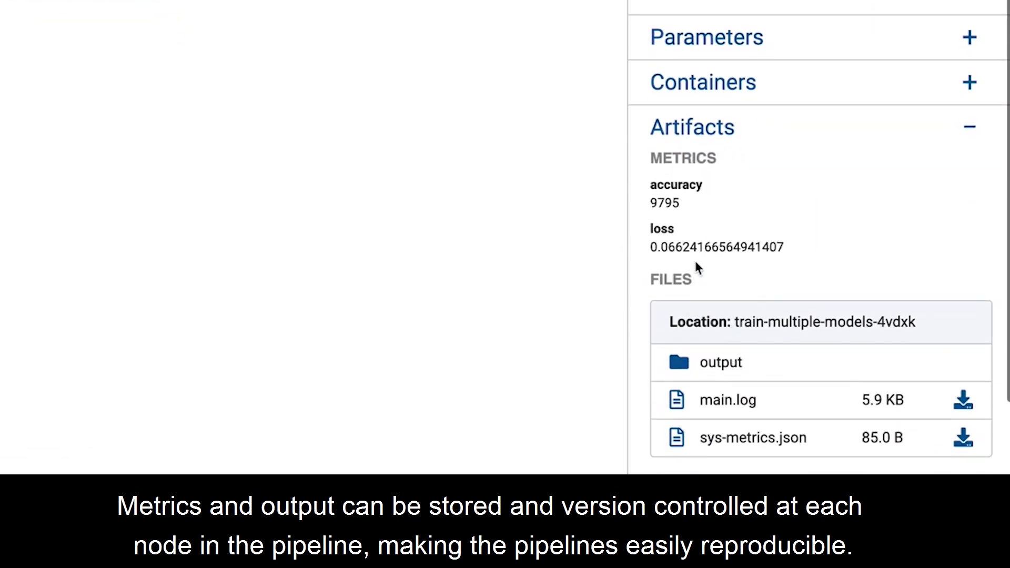
{"action": "left_click", "coordinate": [717, 369]}
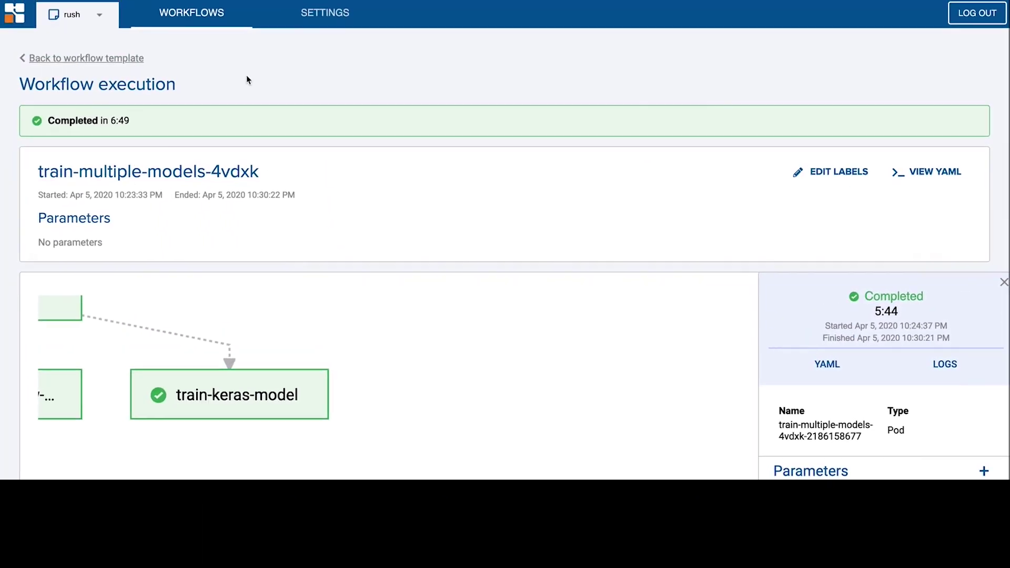
{"action": "left_click", "coordinate": [105, 61]}
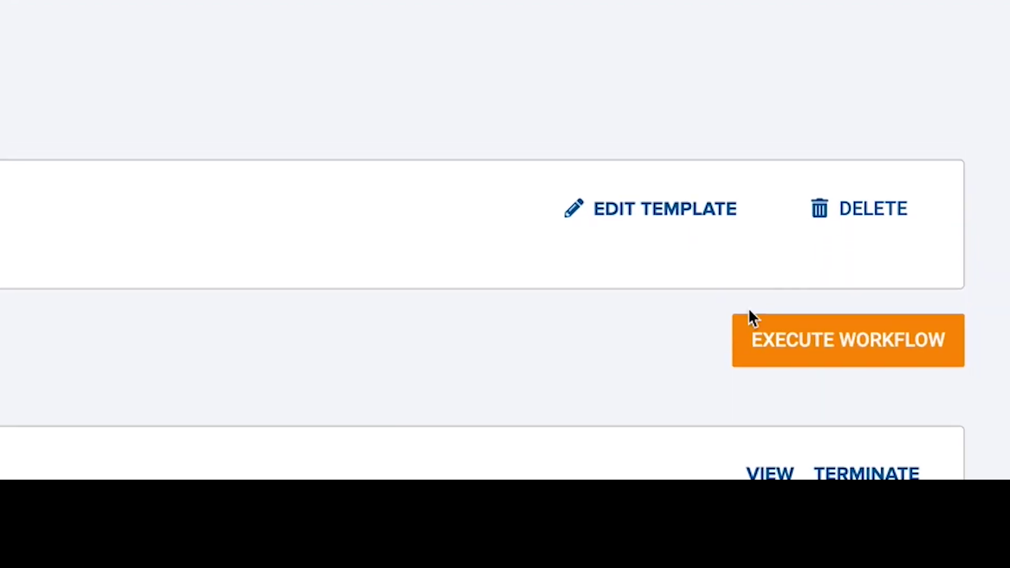
Preview the run options with scheduling enabled, cancel, then open the running train-multiple-models-qmzbf execution.
{"action": "left_click", "coordinate": [894, 212]}
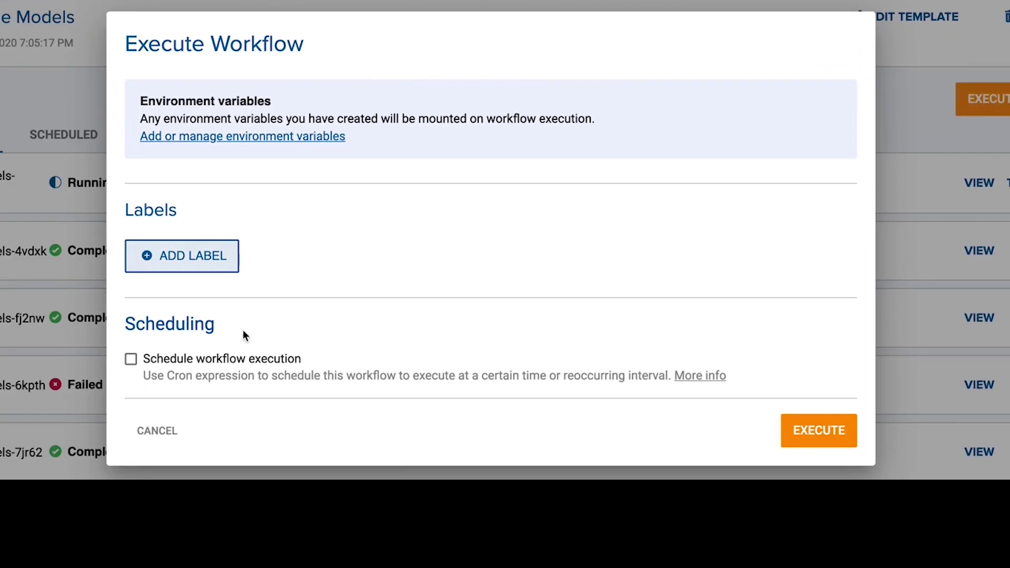
{"action": "left_click", "coordinate": [219, 358]}
{"action": "scroll", "coordinate": [210, 227], "scroll_direction": "down", "scroll_amount": 6}
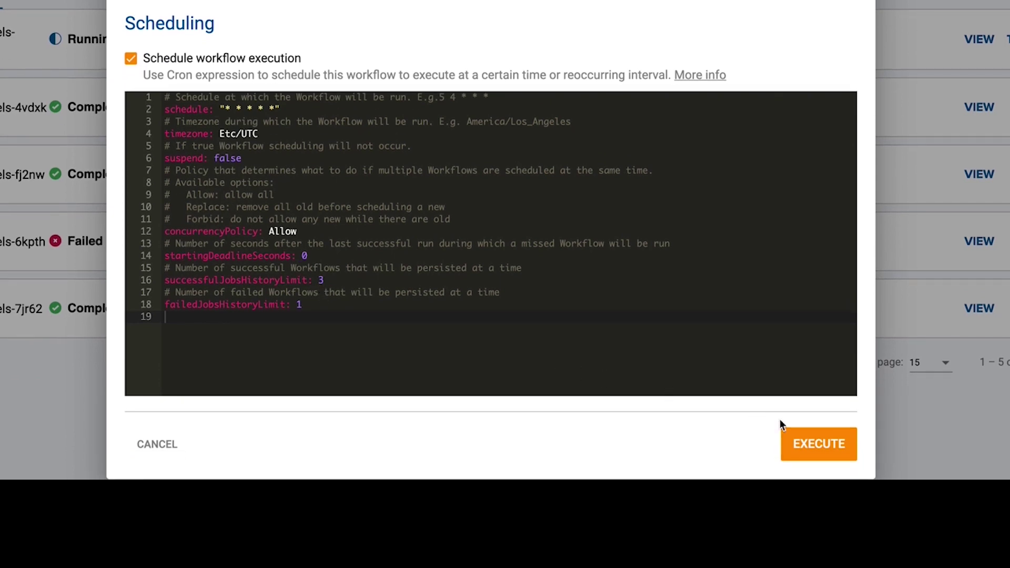
{"action": "left_click", "coordinate": [157, 442]}
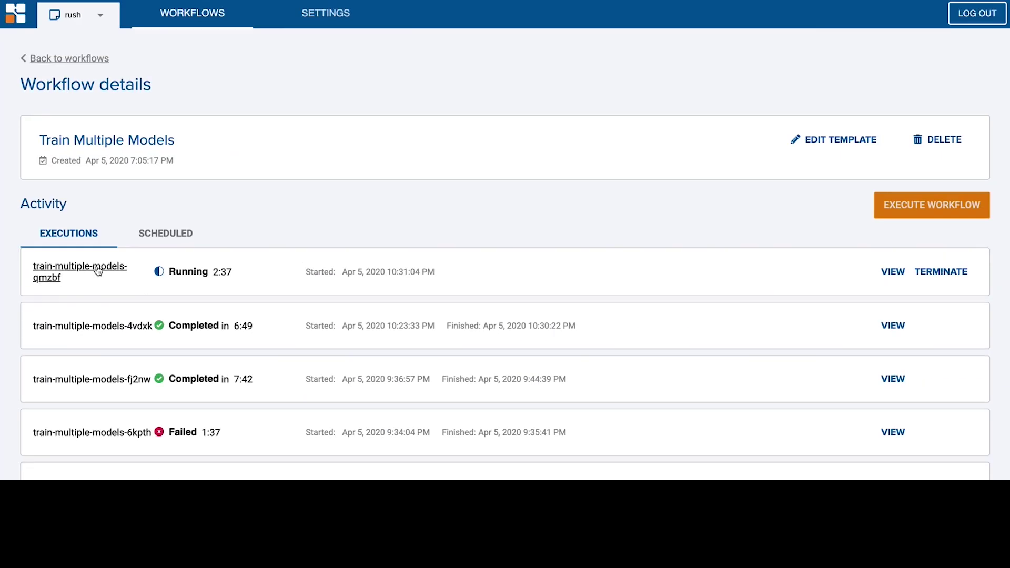
{"action": "left_click", "coordinate": [98, 271]}
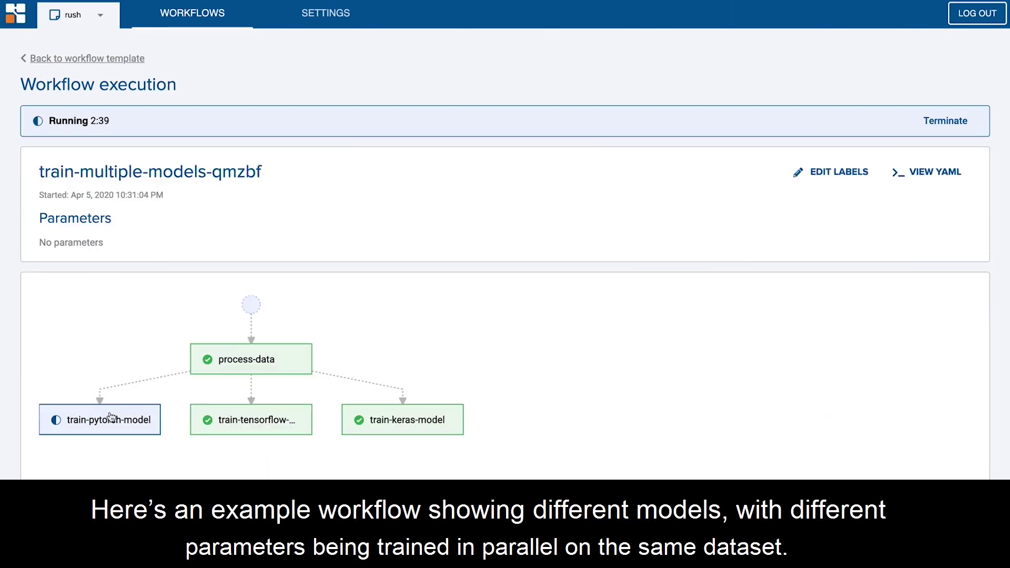
View the running train-pytorch-model step's live logs and YAML, then go back to the template details.
{"action": "left_click", "coordinate": [138, 424]}
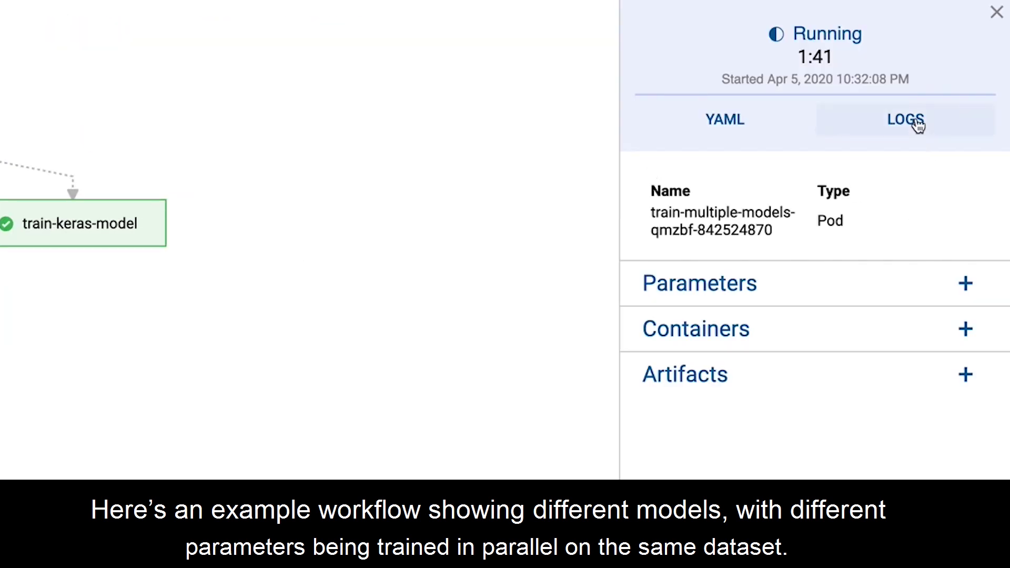
{"action": "left_click", "coordinate": [918, 125]}
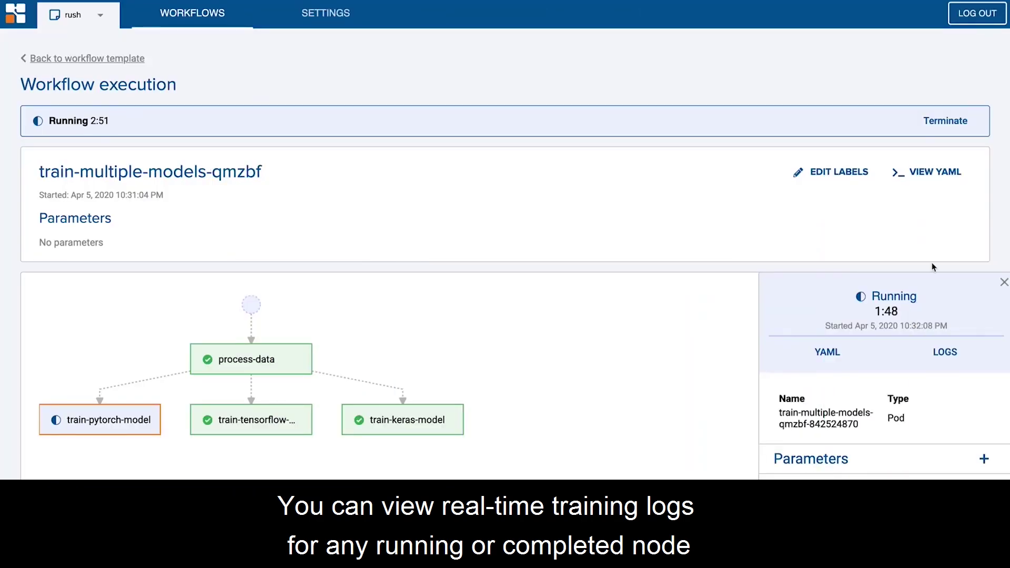
{"action": "left_click", "coordinate": [837, 358]}
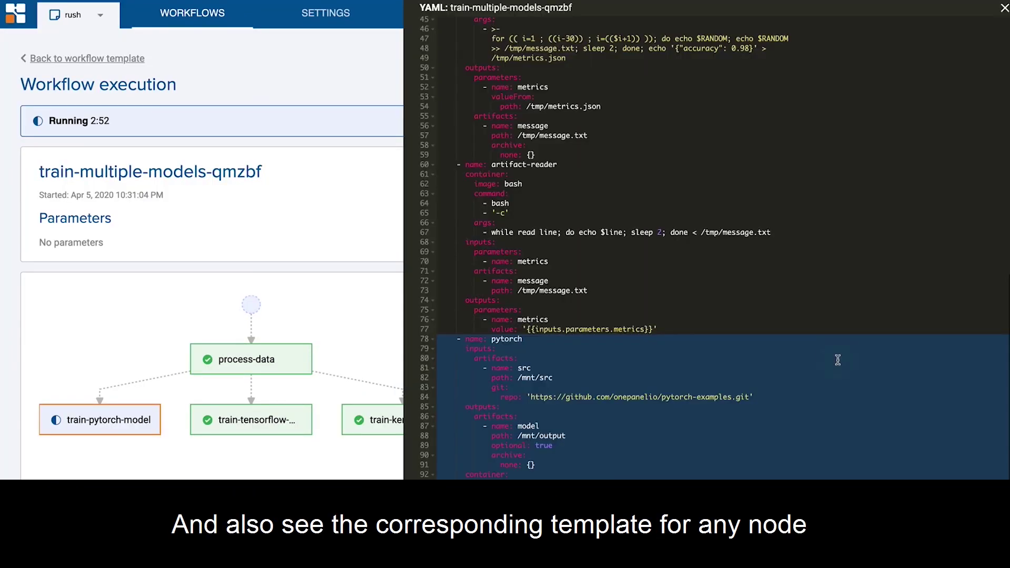
{"action": "left_click", "coordinate": [1004, 10]}
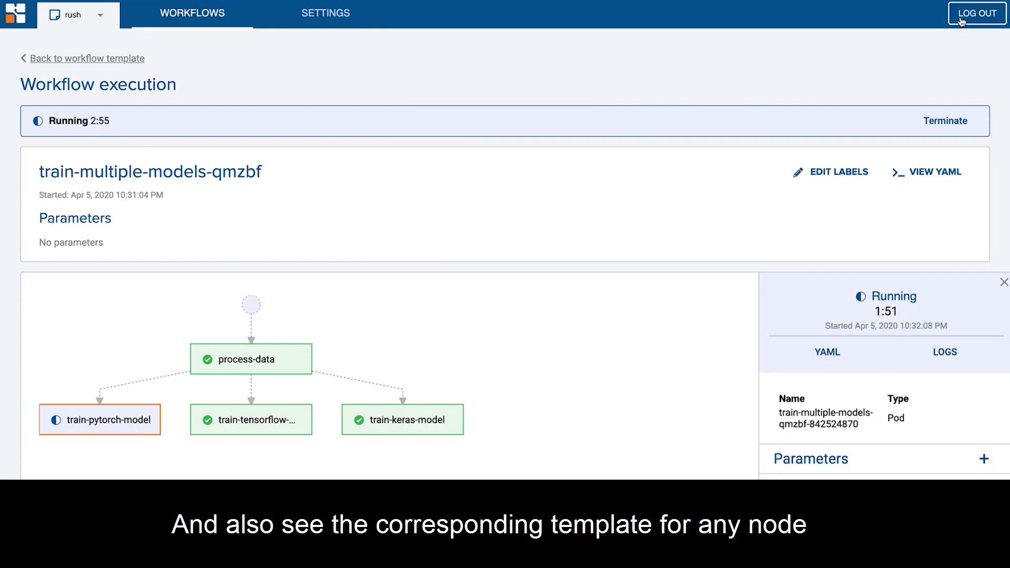
{"action": "left_click", "coordinate": [116, 59]}
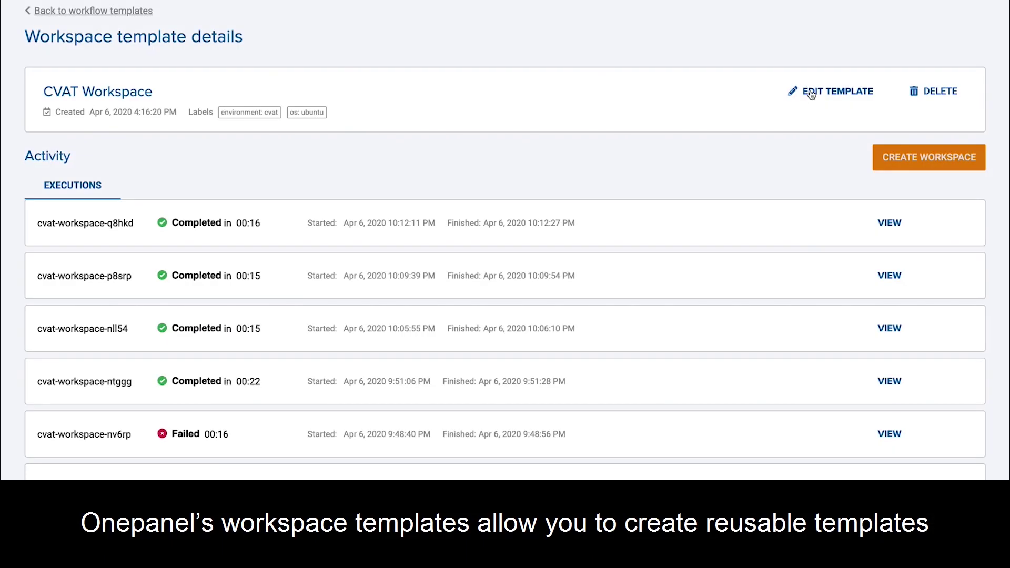
Open the CVAT Workspace template YAML showing the name, startup-script, machine-type and volume parameters.
{"action": "left_click", "coordinate": [811, 98]}
{"action": "scroll", "coordinate": [342, 236], "scroll_direction": "down", "scroll_amount": 3}
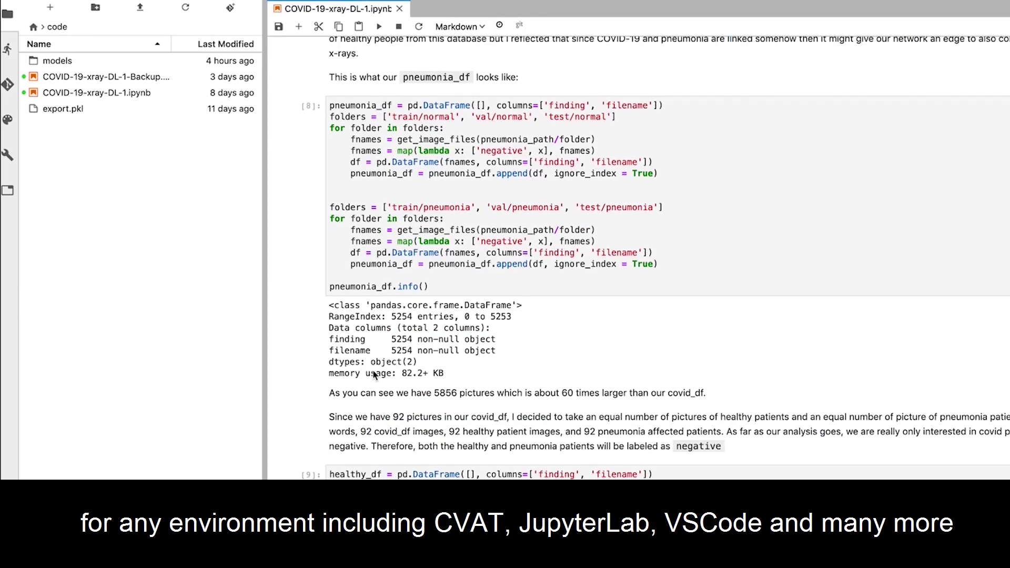
{"action": "scroll", "coordinate": [374, 374], "scroll_direction": "down", "scroll_amount": 5}
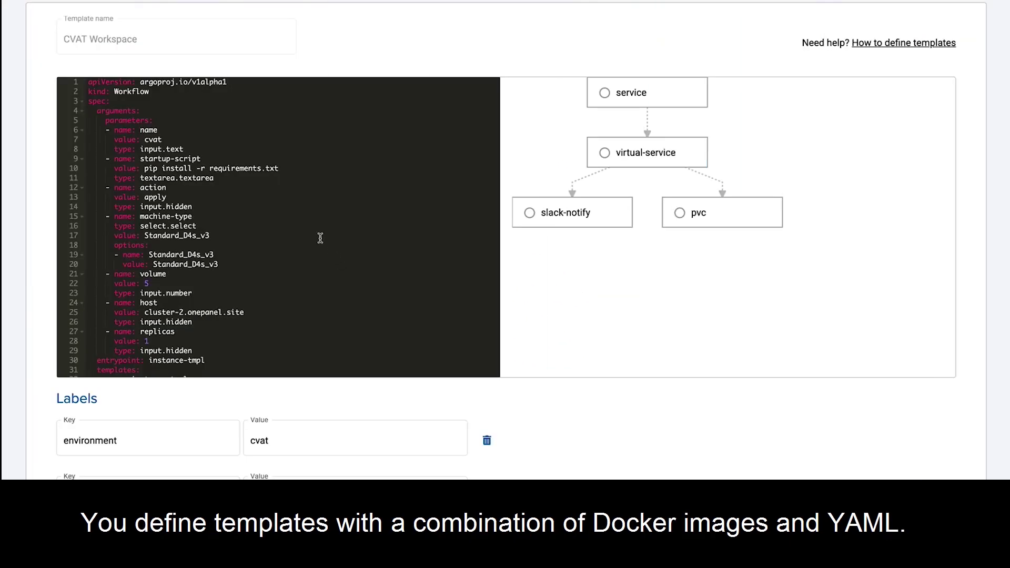
Scroll the CVAT template YAML past the Postgres, Redis and CVAT containers to the labels.
{"action": "scroll", "coordinate": [267, 256], "scroll_direction": "down", "scroll_amount": 5}
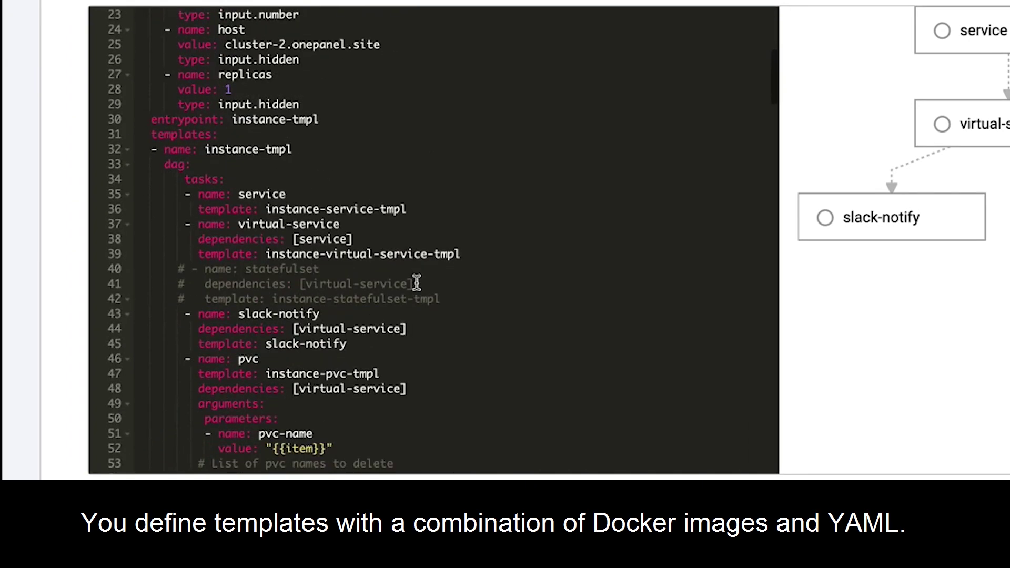
{"action": "scroll", "coordinate": [413, 278], "scroll_direction": "down", "scroll_amount": 7}
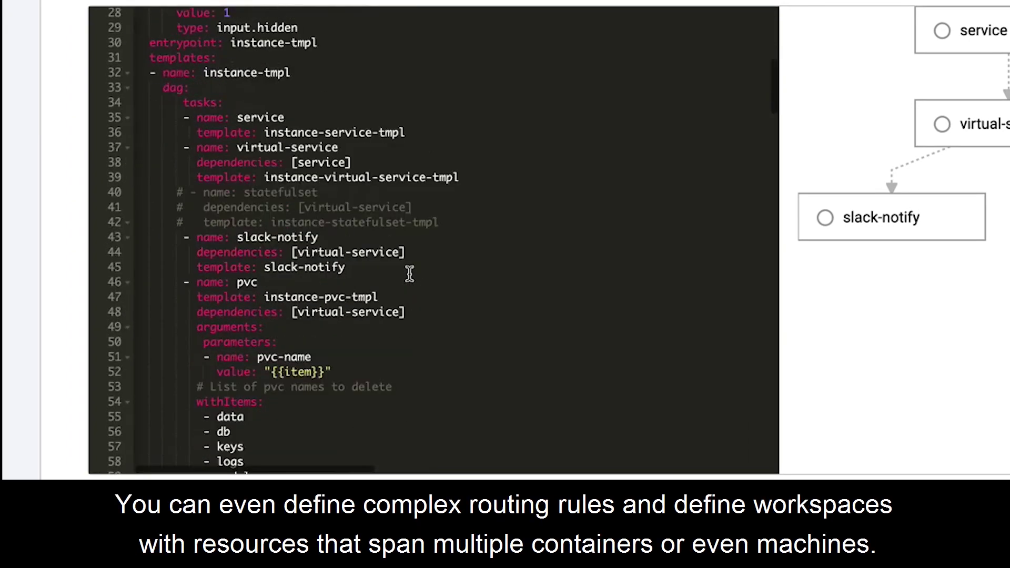
{"action": "scroll", "coordinate": [409, 273], "scroll_direction": "down", "scroll_amount": 3}
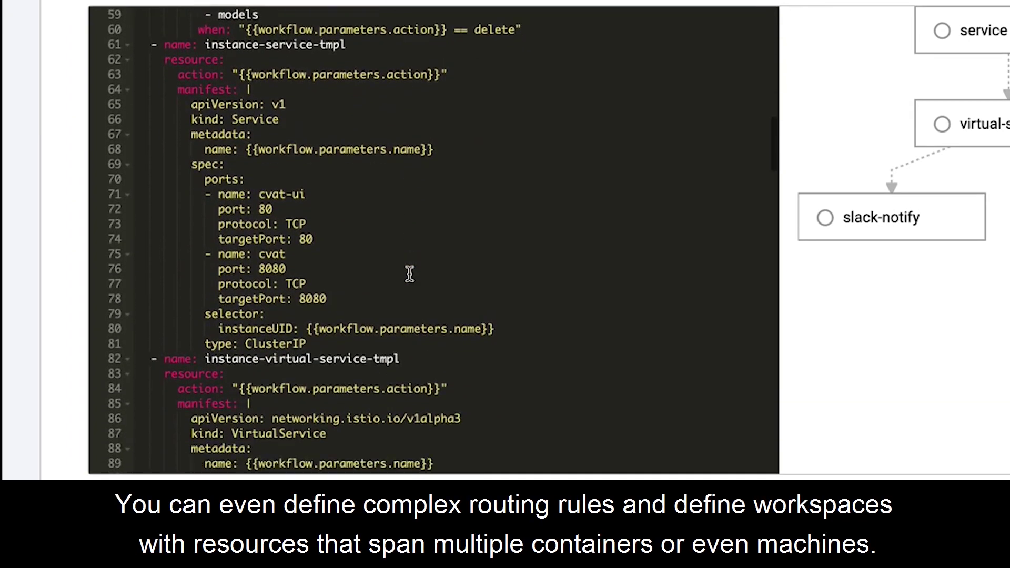
{"action": "scroll", "coordinate": [409, 273], "scroll_direction": "down", "scroll_amount": 3}
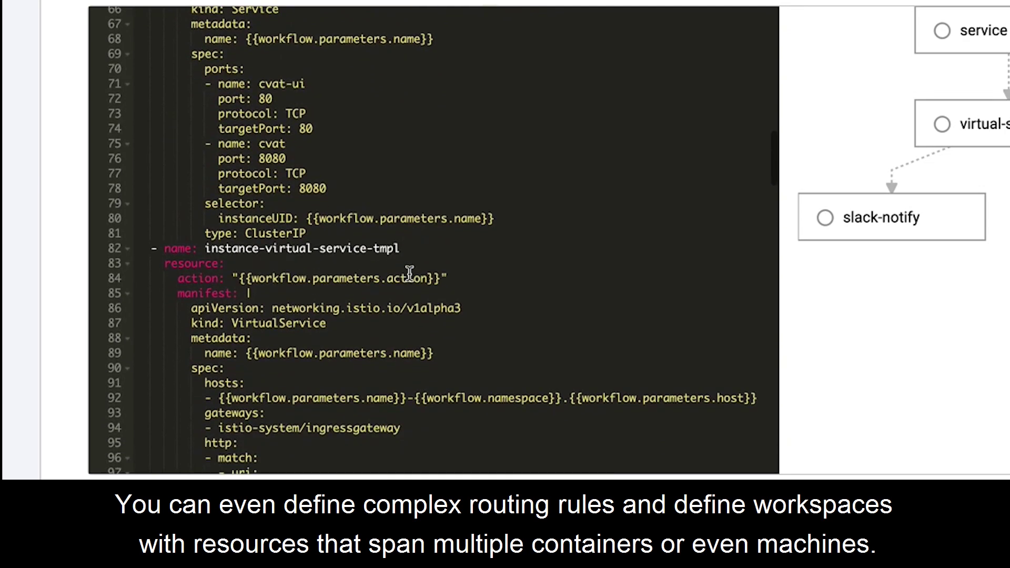
{"action": "scroll", "coordinate": [409, 273], "scroll_direction": "down", "scroll_amount": 6}
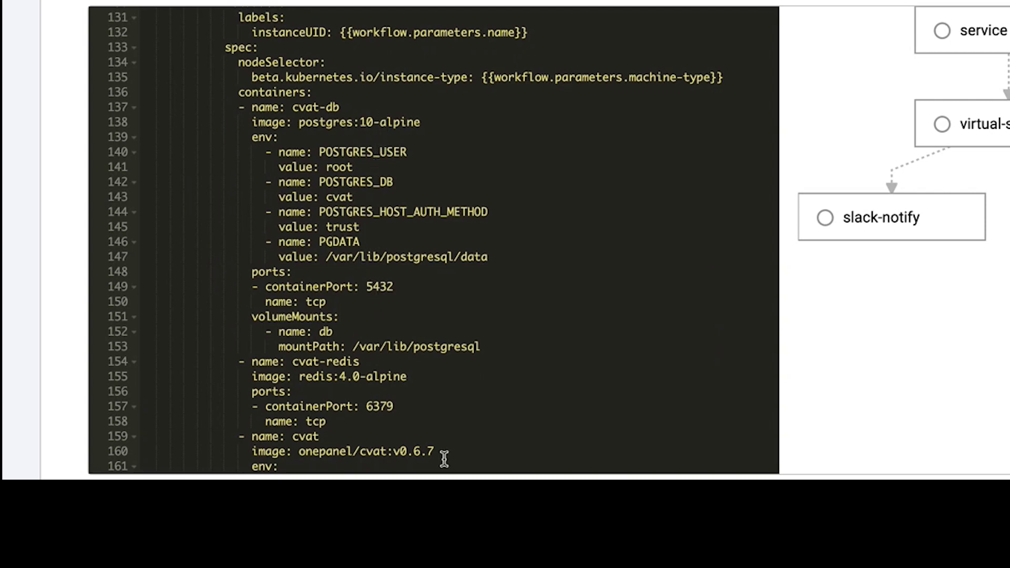
{"action": "scroll", "coordinate": [449, 476], "scroll_direction": "down", "scroll_amount": 1}
{"action": "scroll", "coordinate": [448, 476], "scroll_direction": "down", "scroll_amount": 7}
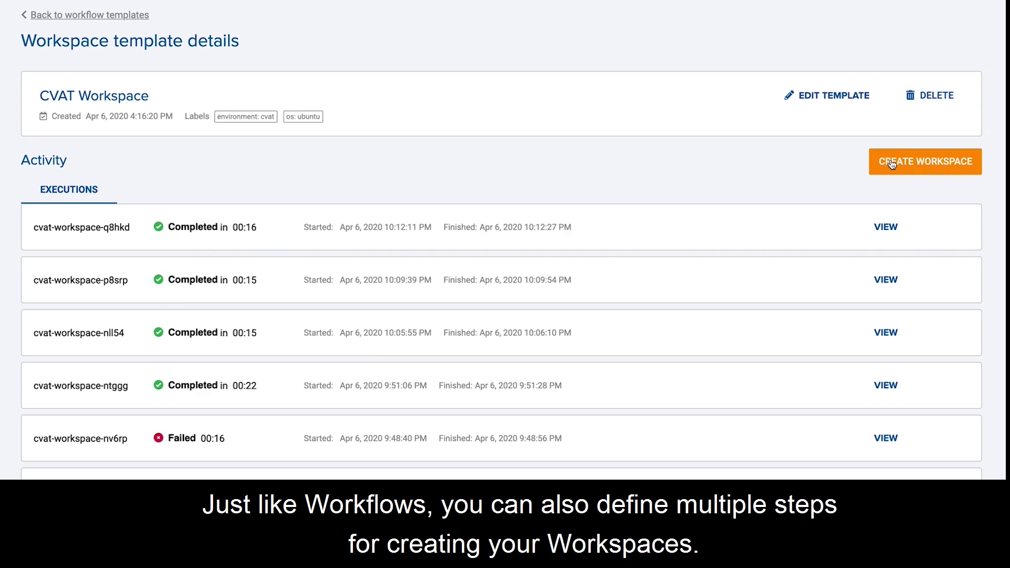
Create a CVAT workspace with the default parameters and inspect its execution's service step.
{"action": "left_click", "coordinate": [892, 164]}
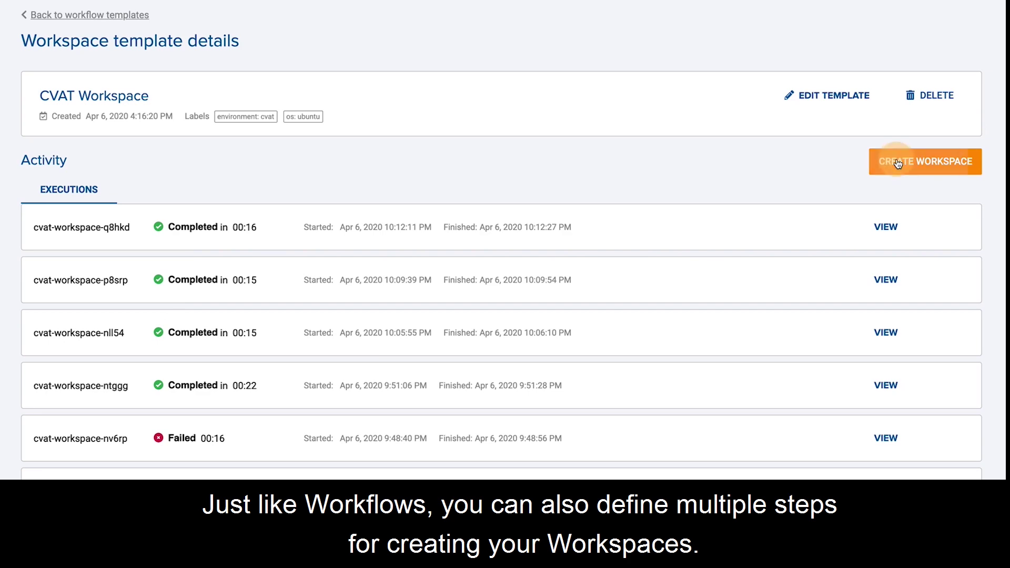
{"action": "scroll", "coordinate": [653, 476], "scroll_direction": "down", "scroll_amount": 1}
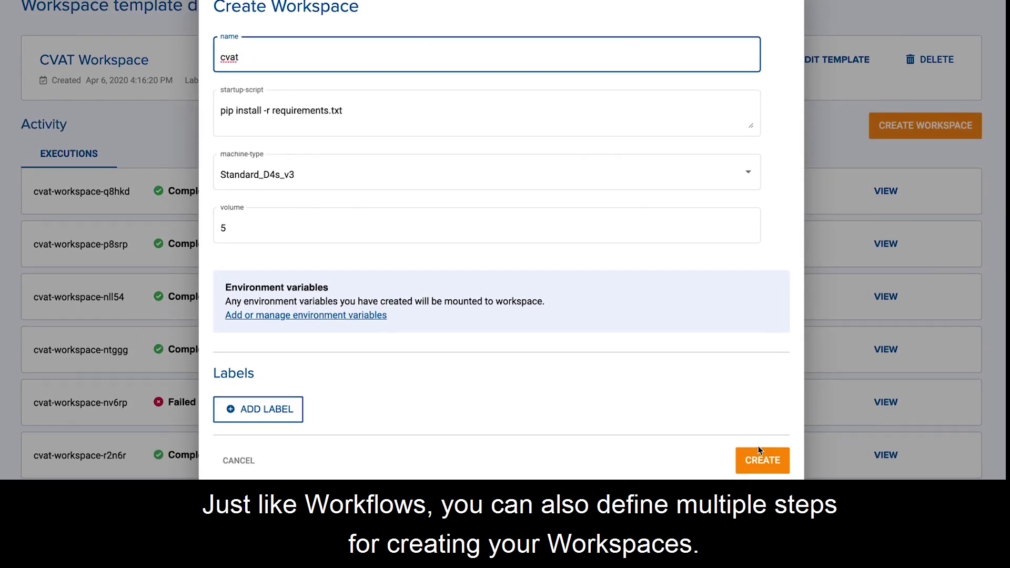
{"action": "left_click", "coordinate": [764, 458]}
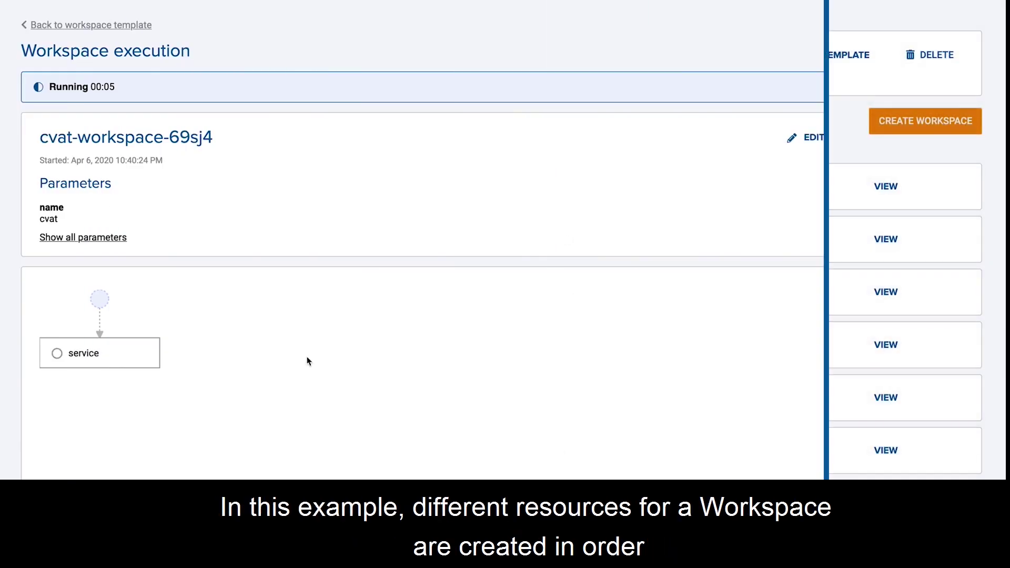
{"action": "left_click", "coordinate": [115, 351]}
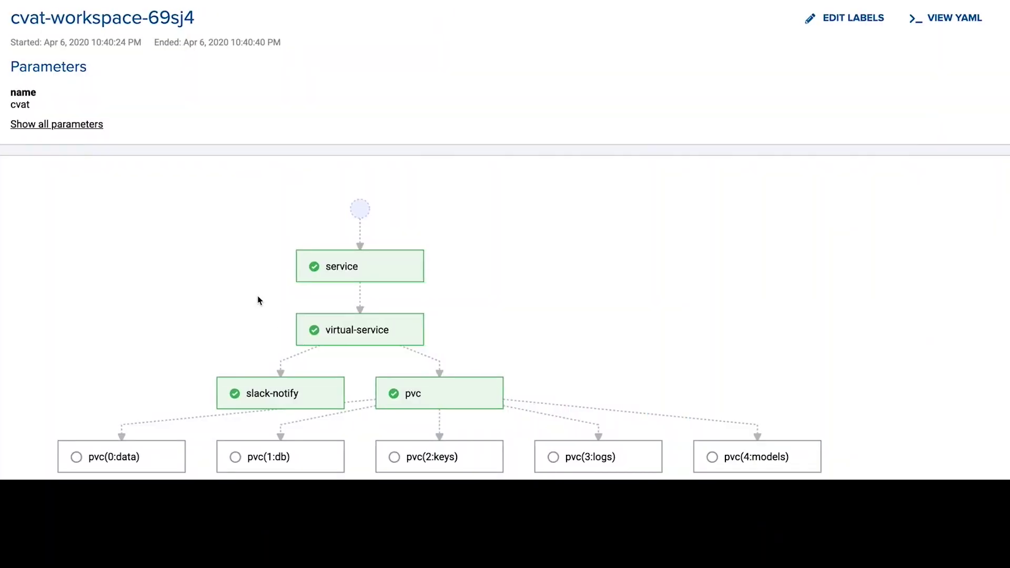
{"action": "scroll", "coordinate": [241, 128], "scroll_direction": "up", "scroll_amount": 3}
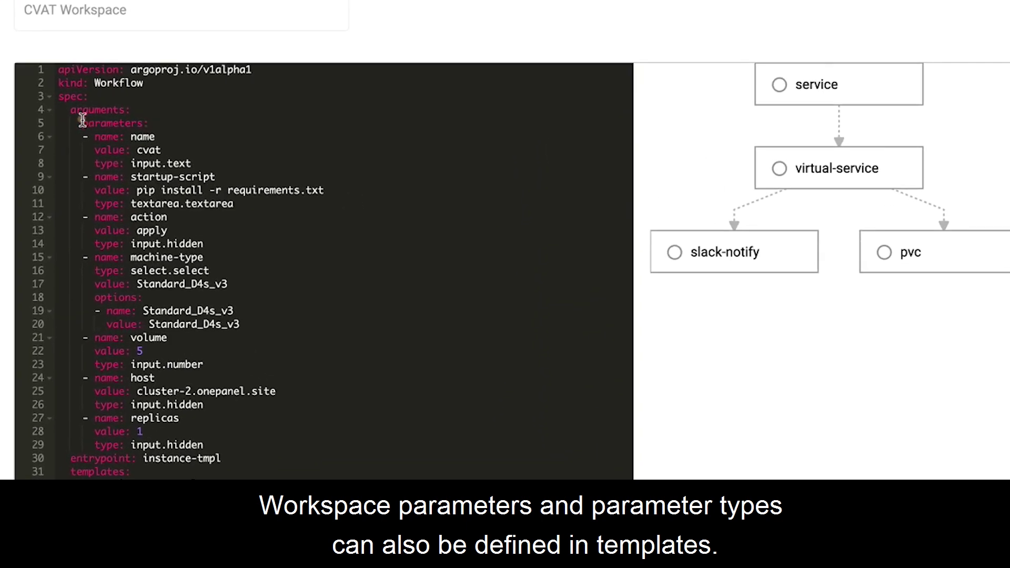
Highlight the YAML parameters block, cancel editing, then start a new workspace and focus its volume field.
{"action": "left_click_drag", "start_coordinate": [82, 120], "coordinate": [279, 331]}
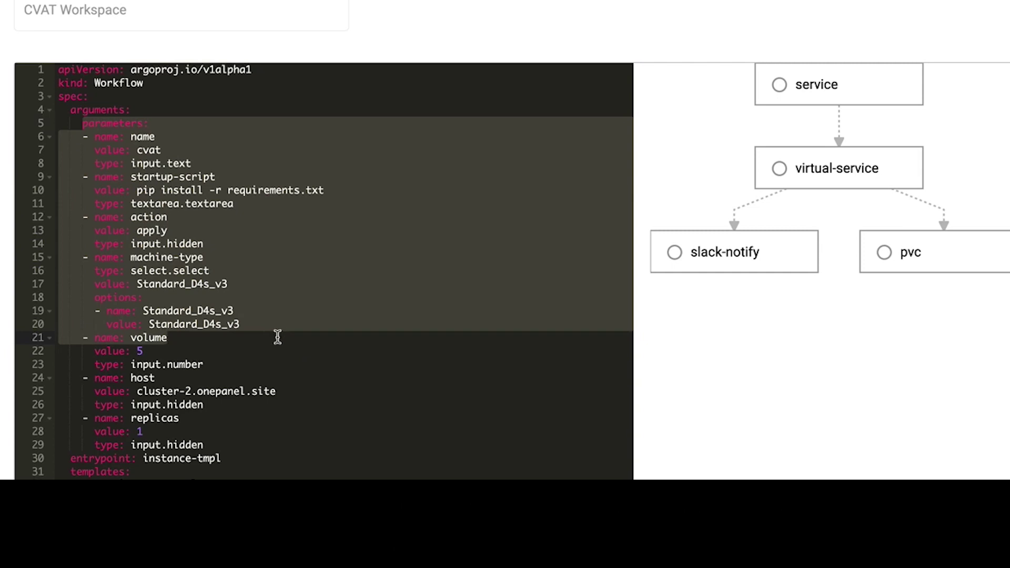
{"action": "scroll", "coordinate": [789, 368], "scroll_direction": "down", "scroll_amount": 7}
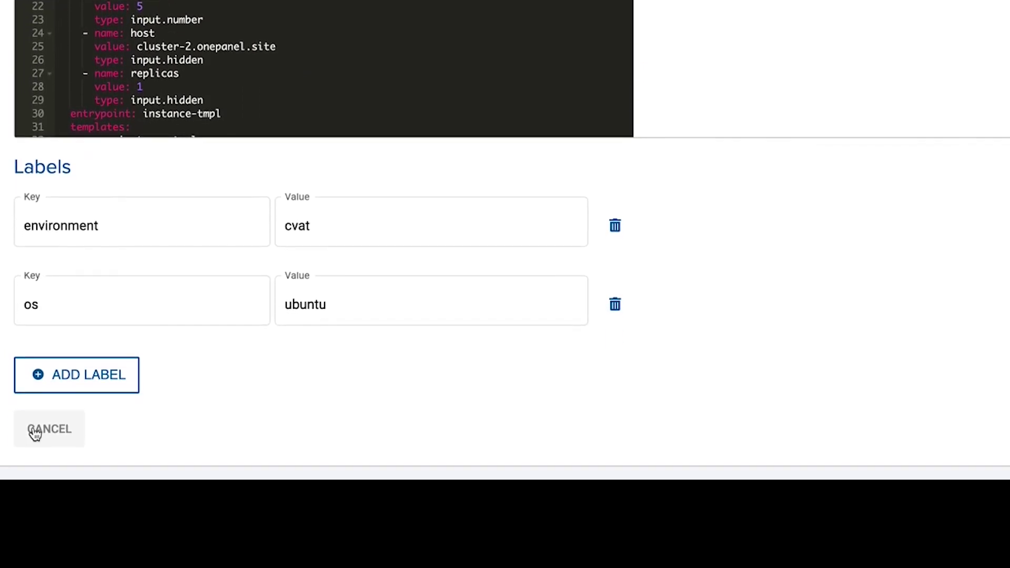
{"action": "left_click", "coordinate": [34, 432]}
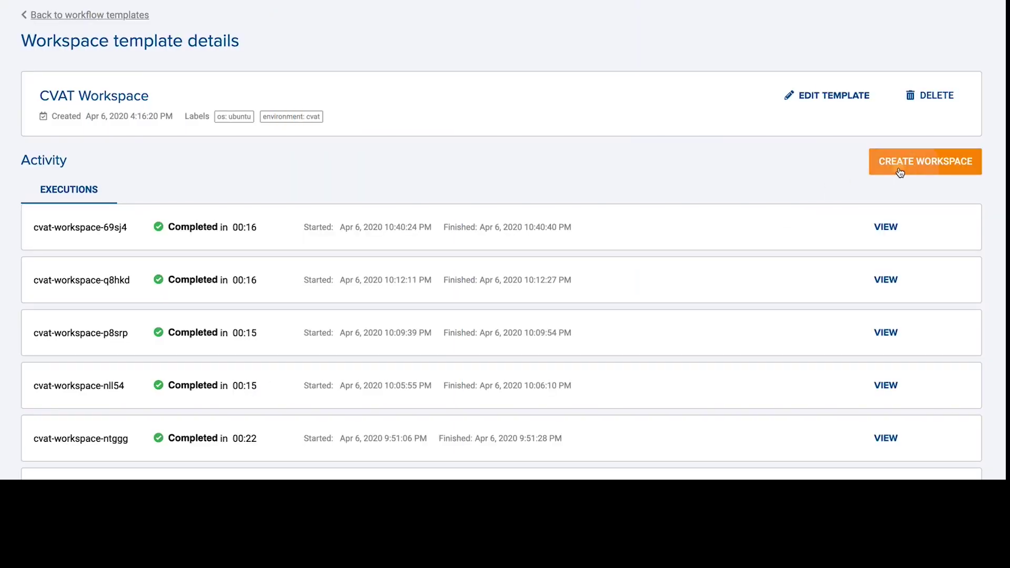
{"action": "left_click", "coordinate": [926, 163]}
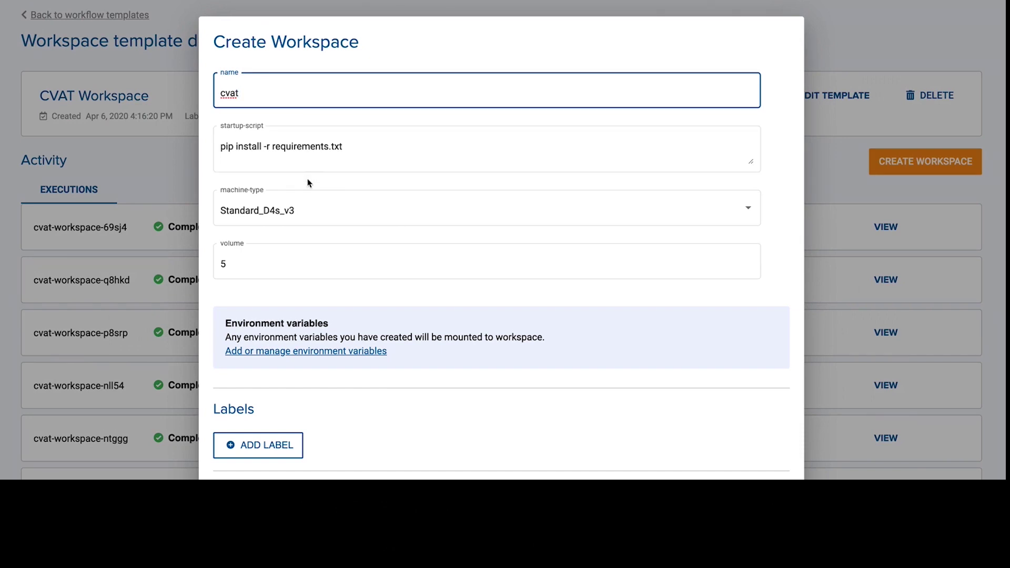
{"action": "left_click", "coordinate": [317, 261]}
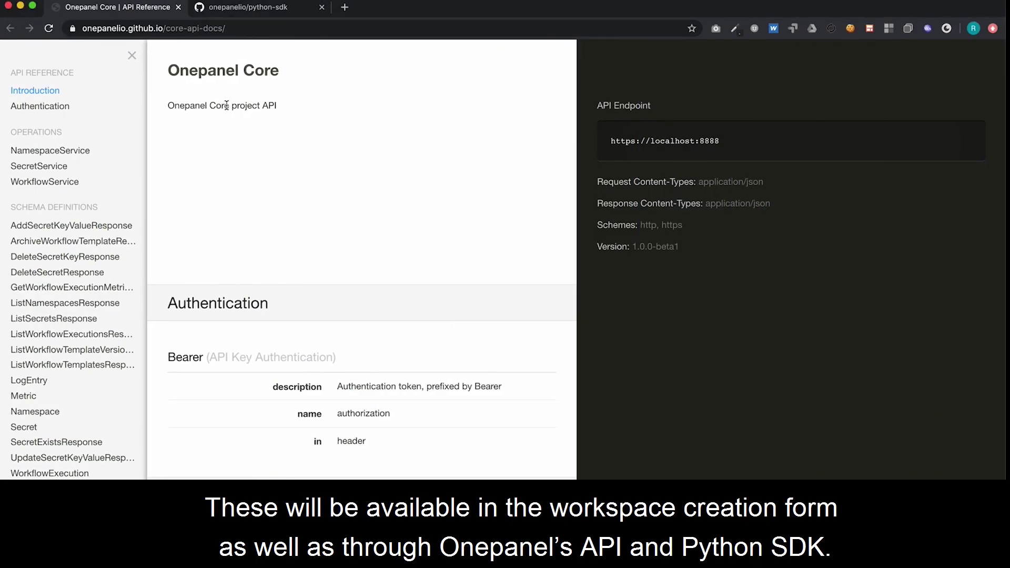
Glance at the python-sdk tab, then dump the CVAT task's annotations as CVAT XML 1.1 for images.
{"action": "left_click", "coordinate": [243, 13]}
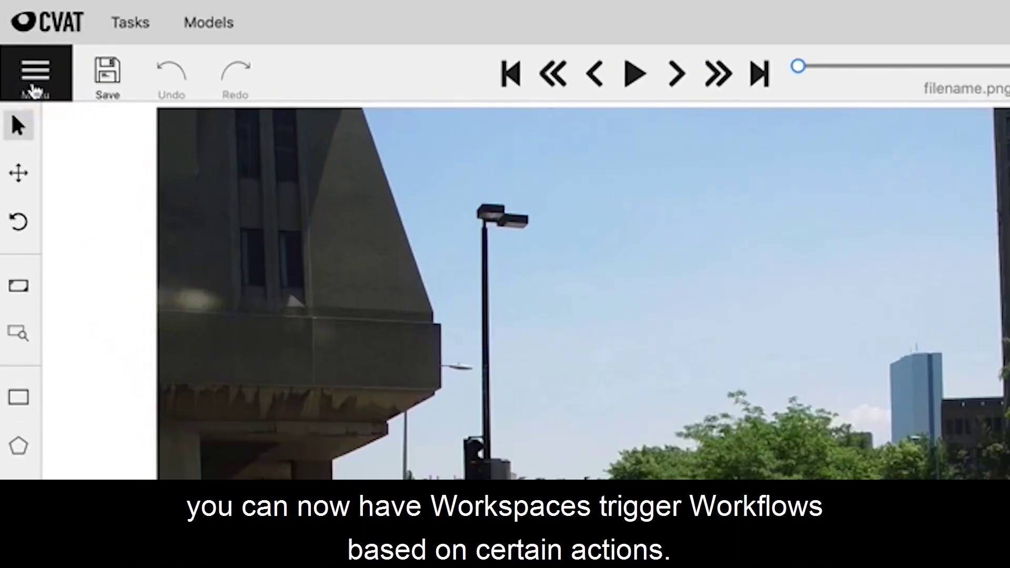
{"action": "left_click", "coordinate": [24, 20]}
{"action": "mouse_move", "coordinate": [17, 54]}
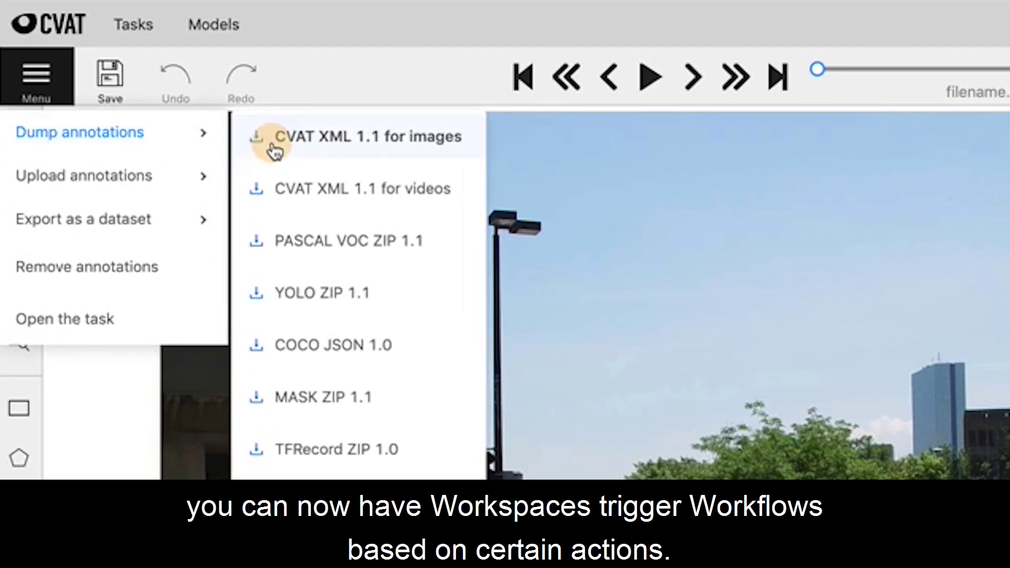
{"action": "left_click", "coordinate": [271, 149]}
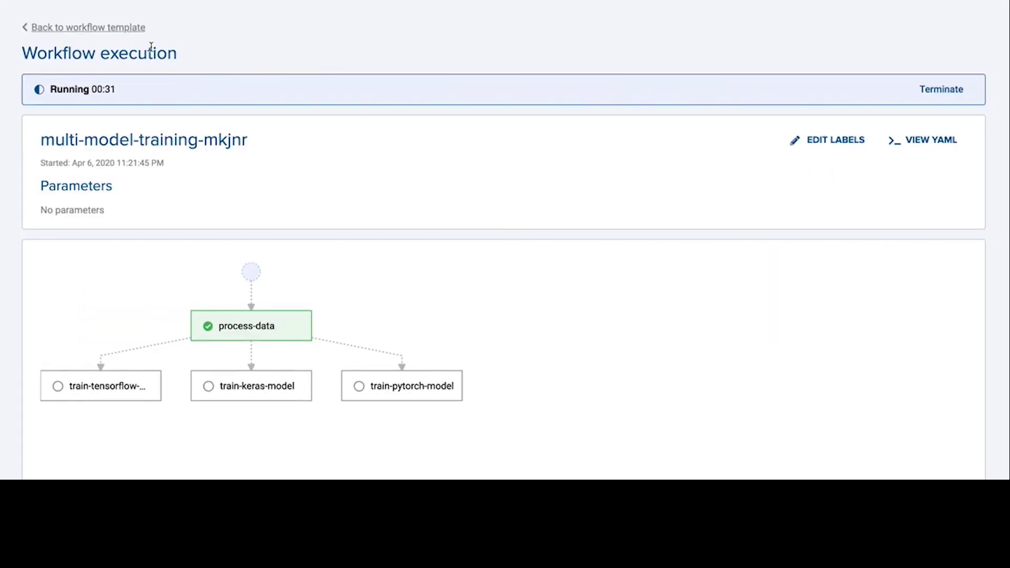